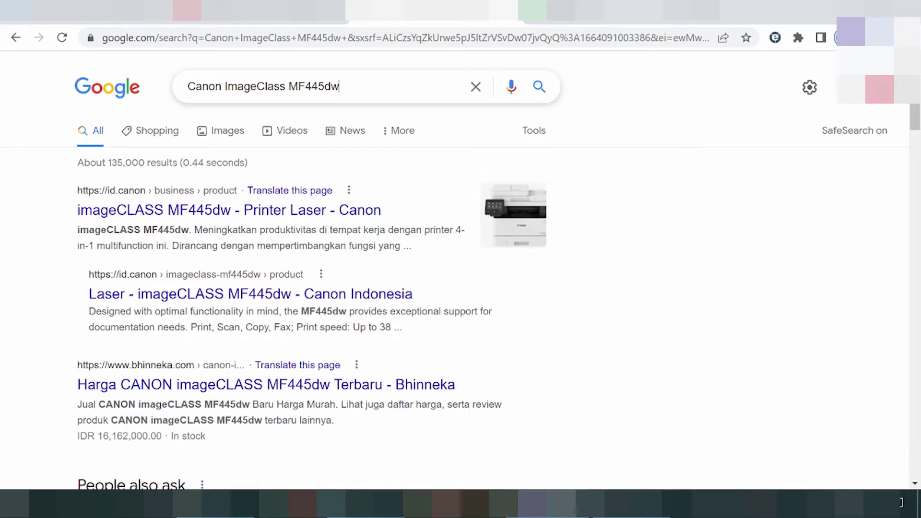
# Search Google for the MF445dw 'driver download' and open the Canon U.S.A. support result.
pyautogui.write('driver')
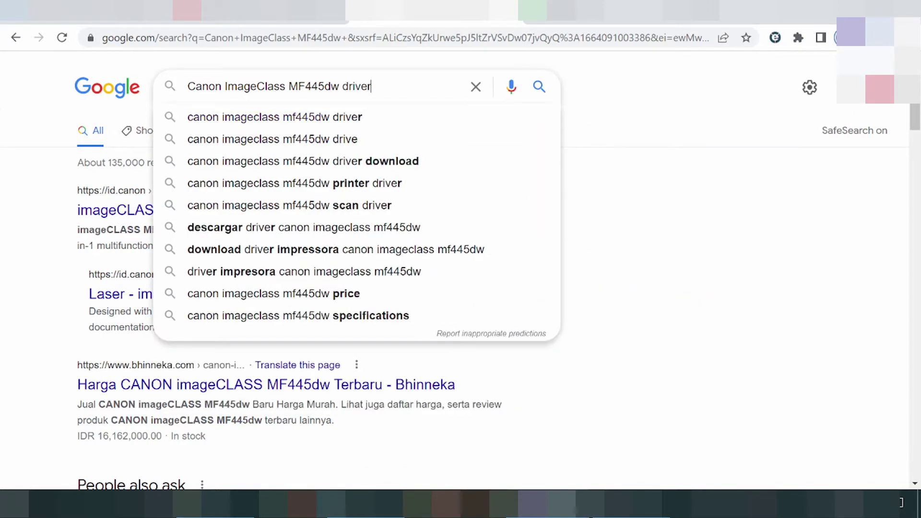
pyautogui.write(' download')
pyautogui.press('Return')
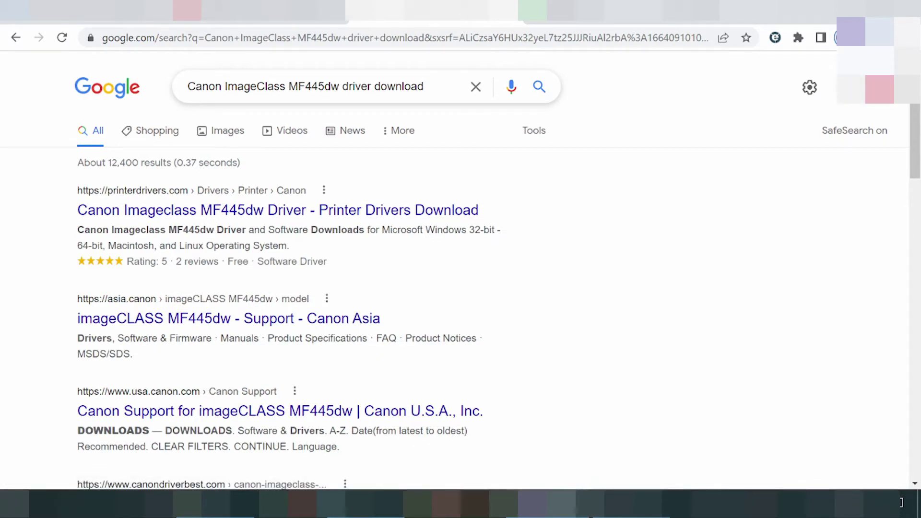
pyautogui.scroll(-1, 276, 202)
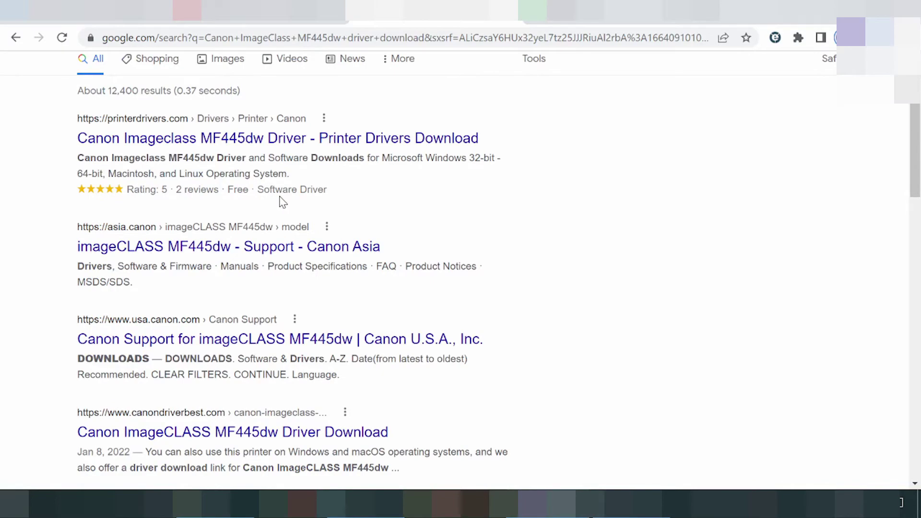
pyautogui.scroll(-3, 288, 196)
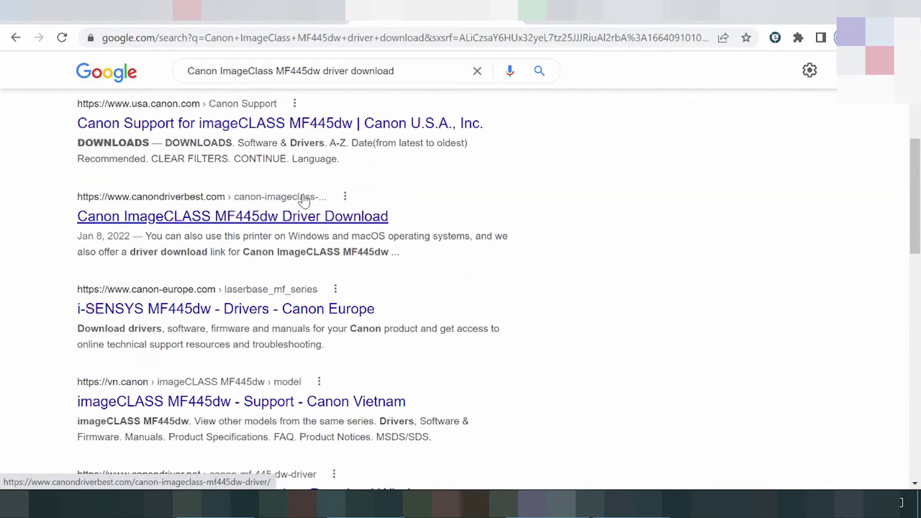
pyautogui.scroll(-3, 304, 201)
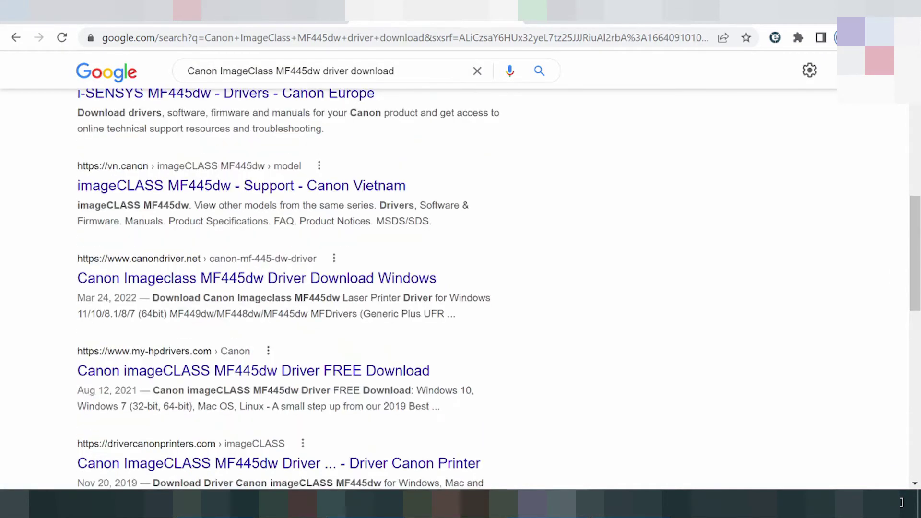
pyautogui.scroll(2, 313, 214)
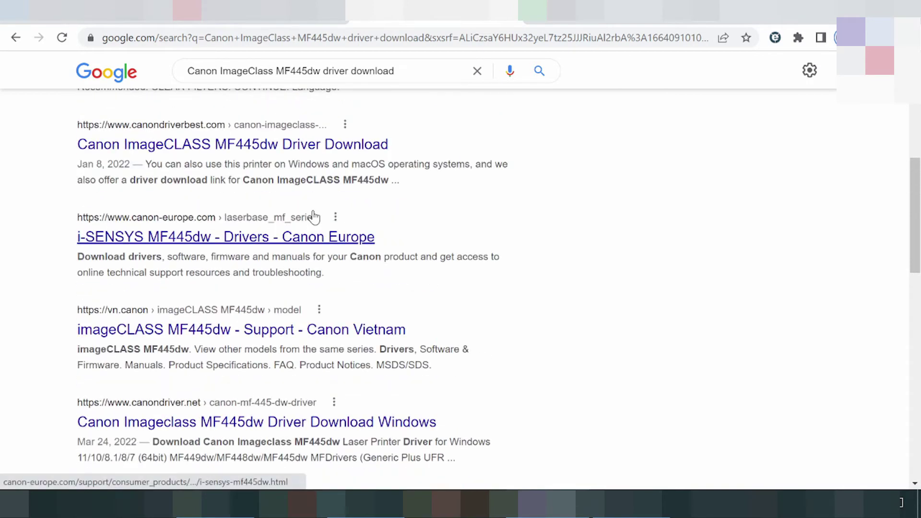
pyautogui.scroll(1, 312, 214)
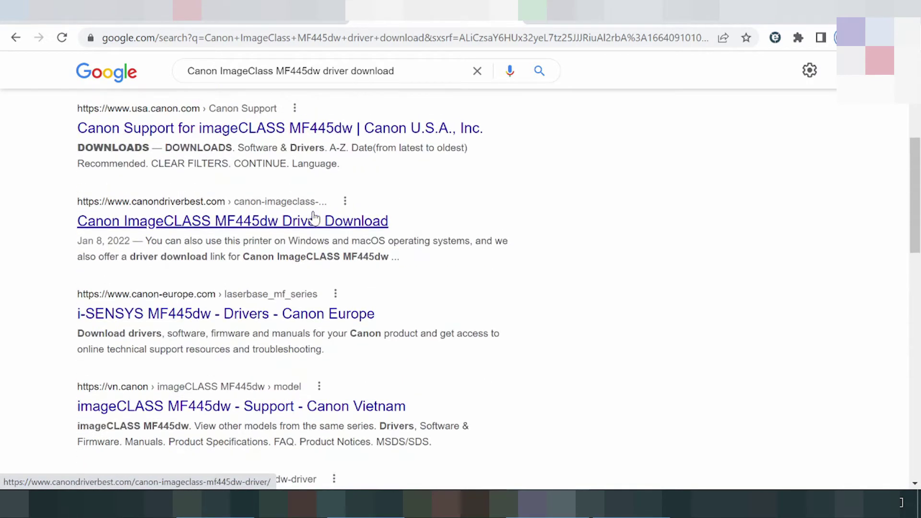
pyautogui.scroll(1, 313, 214)
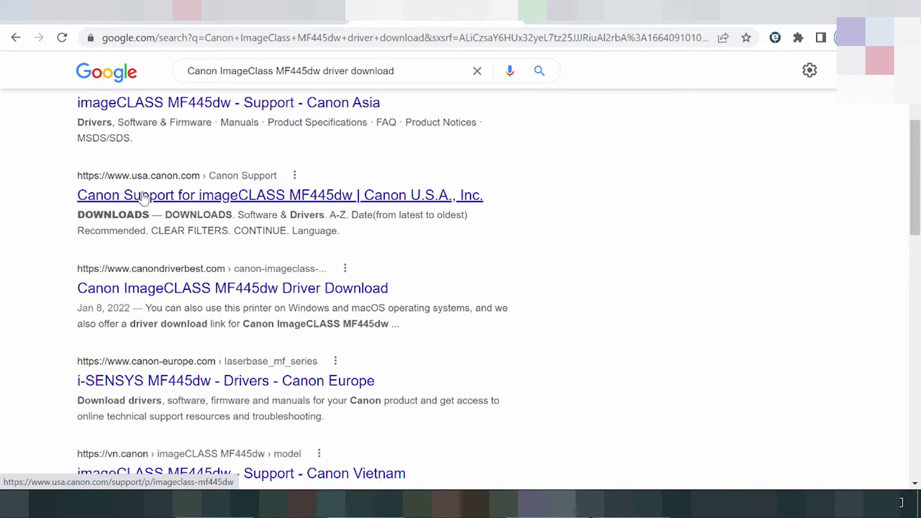
pyautogui.click(194, 201)
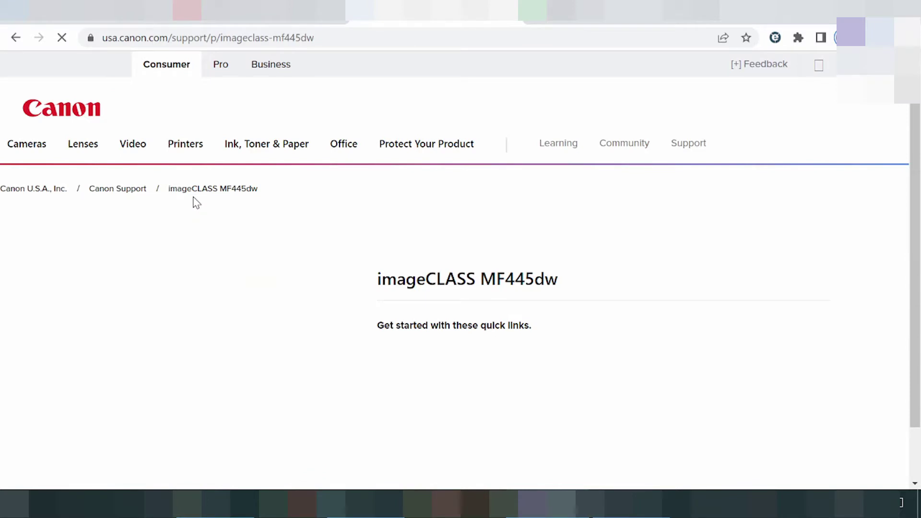
# Scroll the MF445dw support page down to the Software & Drivers, Manuals, FAQs and Wireless Help tiles.
pyautogui.scroll(-2, 197, 201)
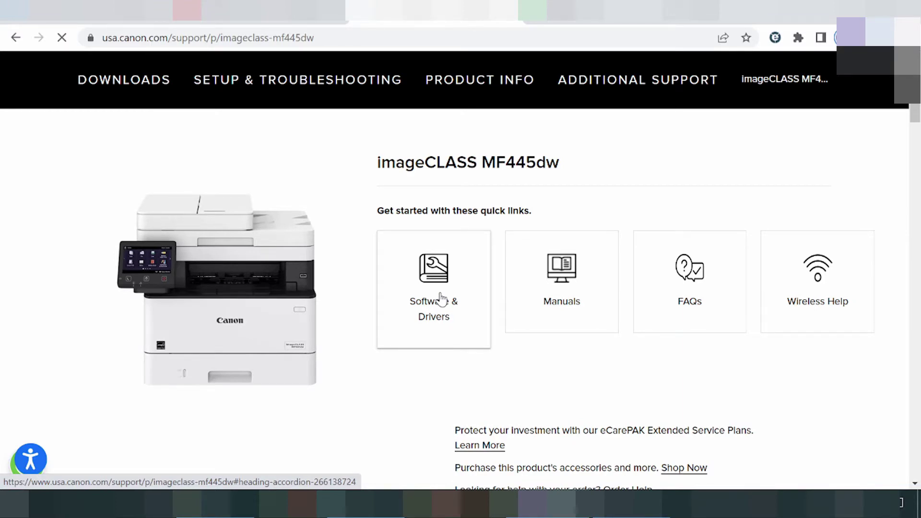
# Go to Software & Drivers, set the operating system to Mac and browse the macOS versions.
pyautogui.click(442, 300)
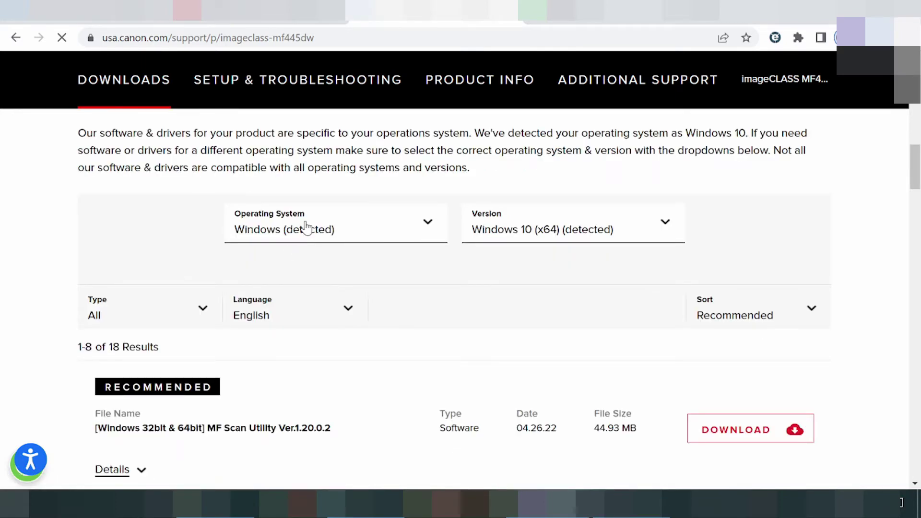
pyautogui.click(307, 228)
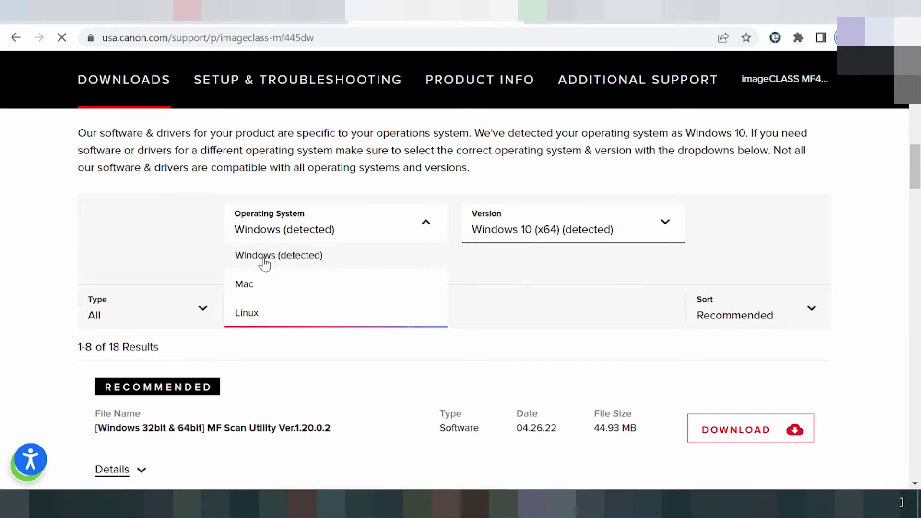
pyautogui.click(245, 284)
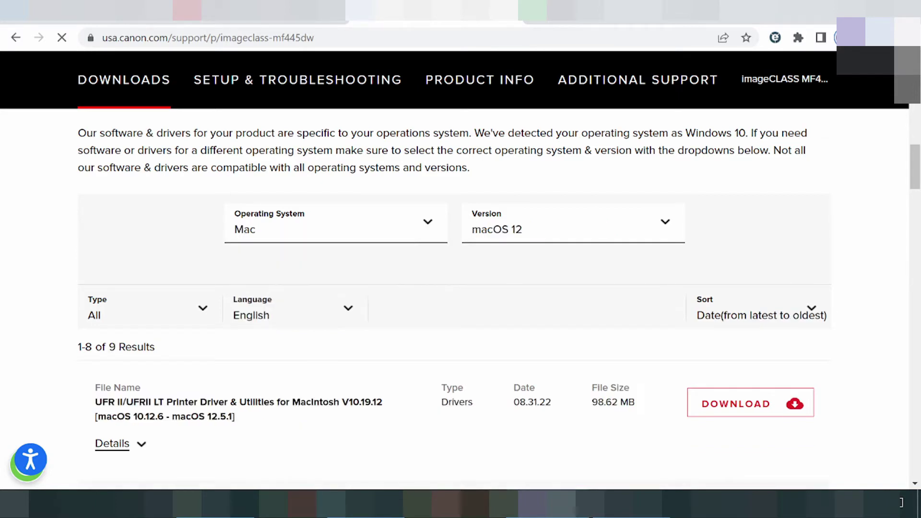
pyautogui.click(515, 232)
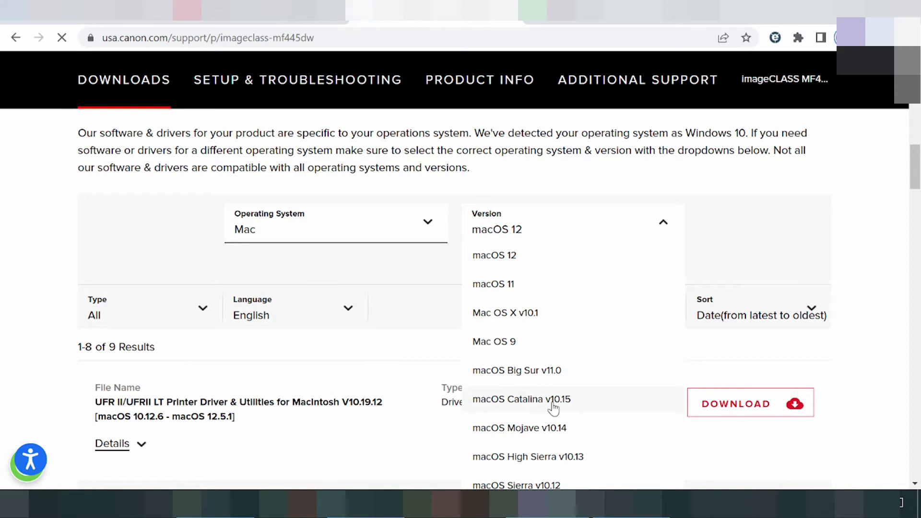
pyautogui.scroll(-3, 571, 423)
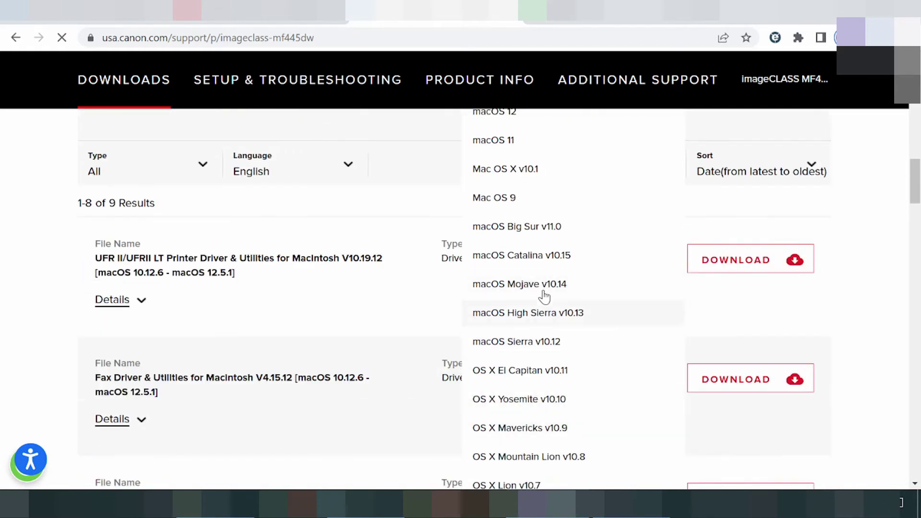
pyautogui.scroll(-4, 547, 302)
pyautogui.scroll(7, 552, 319)
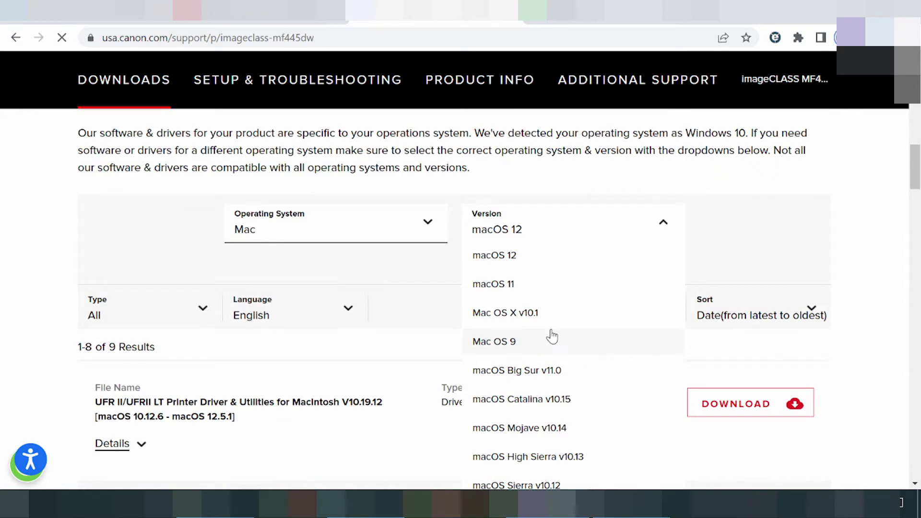
# Keep macOS 12 and highlight the printer, fax and scanner driver names in the results.
pyautogui.click(510, 259)
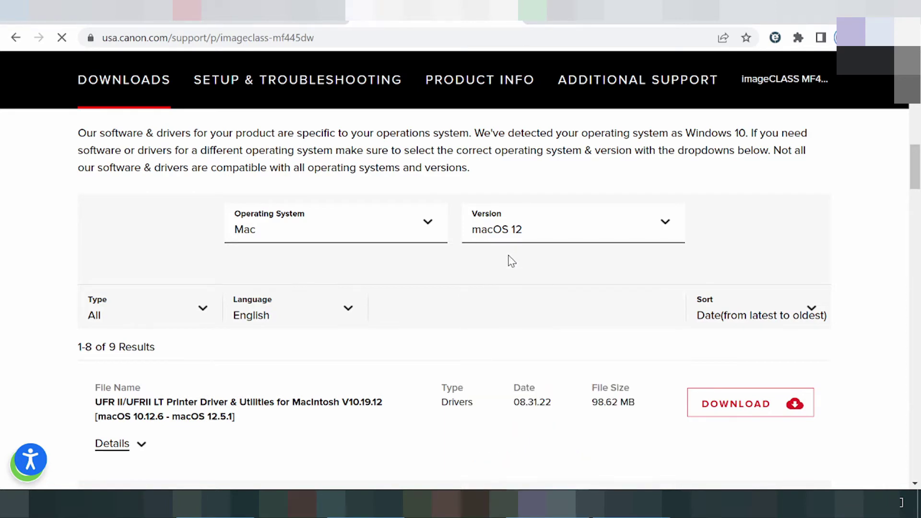
pyautogui.scroll(-3, 211, 312)
pyautogui.moveTo(166, 258); pyautogui.dragTo(359, 258)
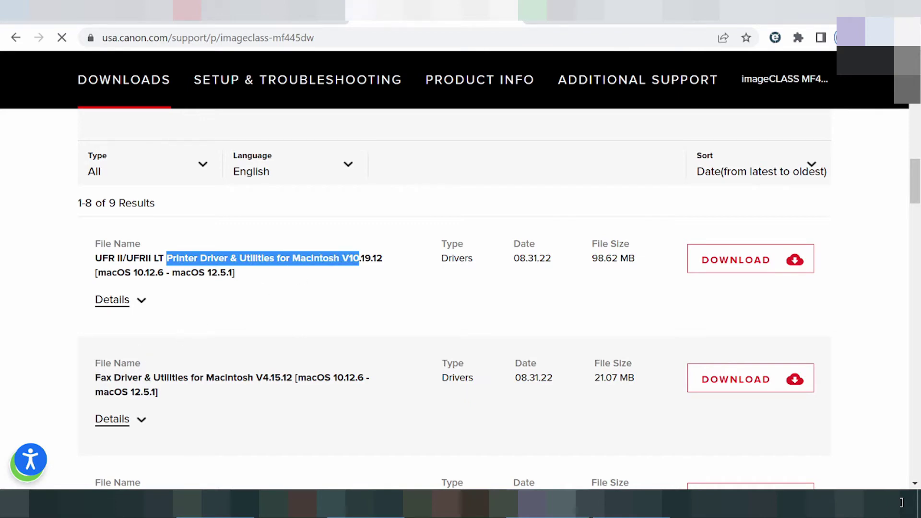
pyautogui.moveTo(100, 378); pyautogui.dragTo(188, 378)
pyautogui.scroll(-2, 295, 346)
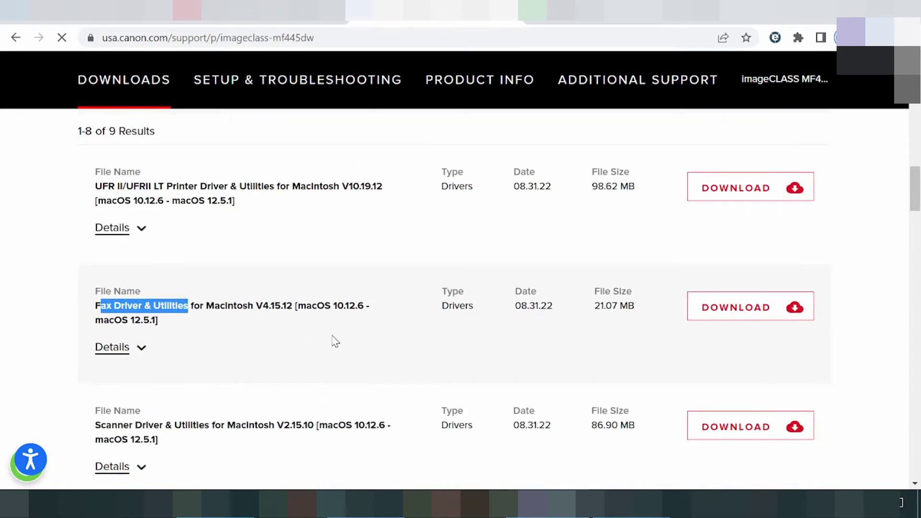
pyautogui.moveTo(98, 425); pyautogui.dragTo(214, 425)
pyautogui.scroll(-2, 256, 383)
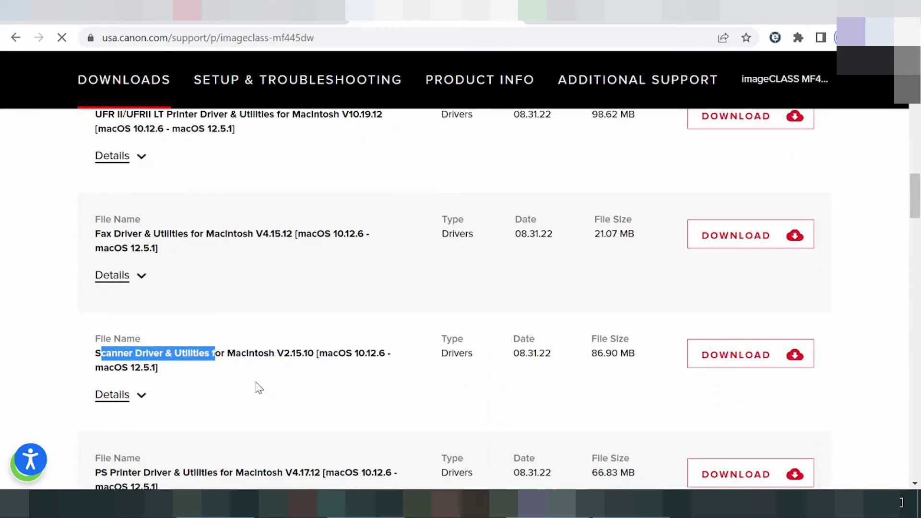
pyautogui.scroll(6, 237, 226)
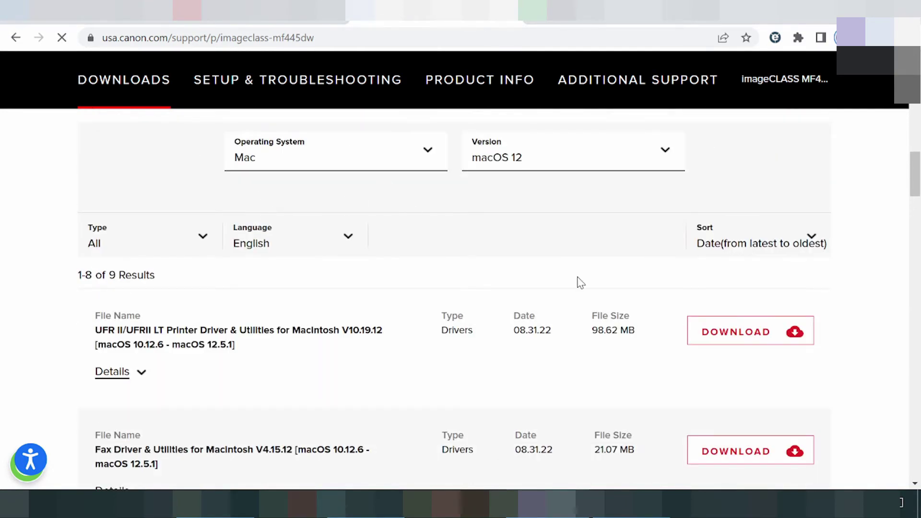
# Start the Mac UFR II/UFRII LT driver download, then cancel it and close the download bar.
pyautogui.click(738, 341)
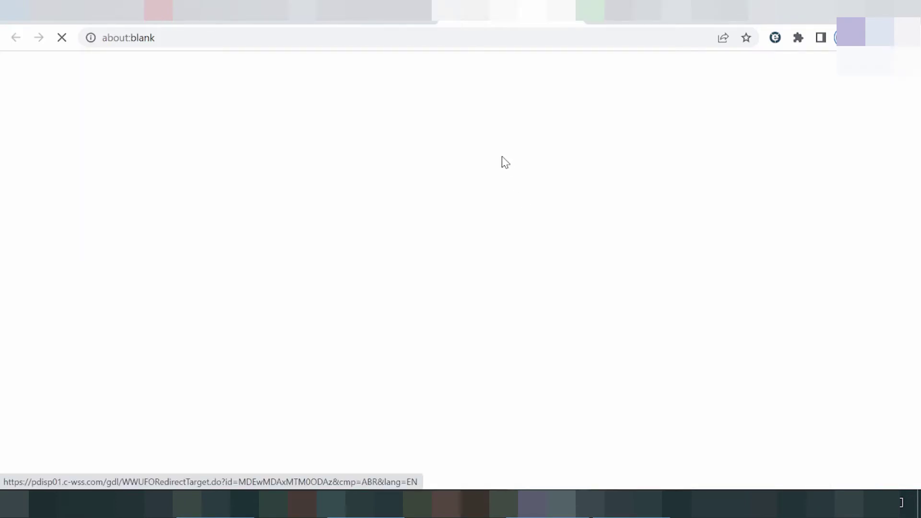
pyautogui.click(152, 471)
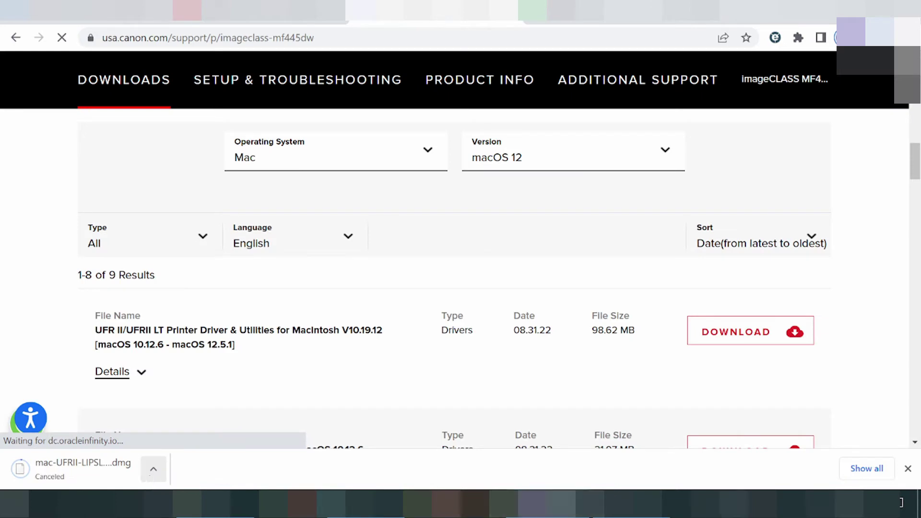
pyautogui.click(908, 469)
pyautogui.click(278, 158)
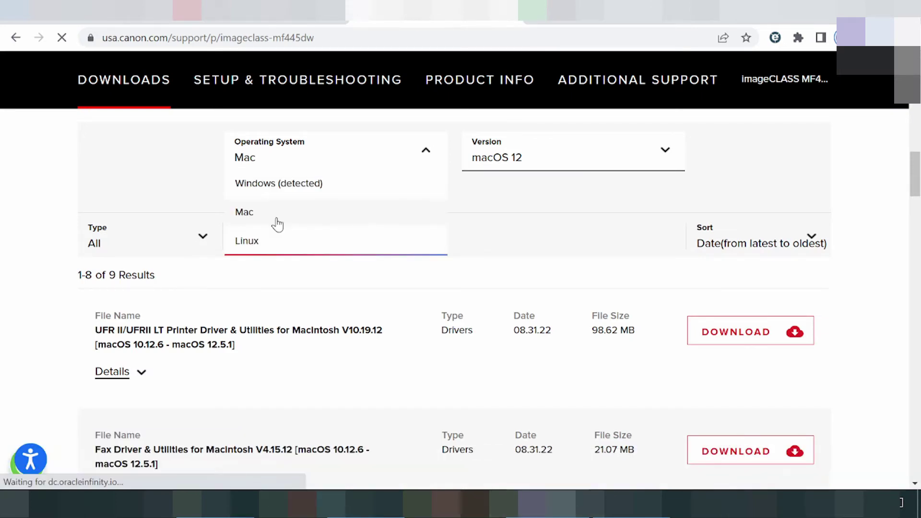
# Filter to Linux 64bit and highlight the UFR II/UFRII LT V5.60 driver name and release date.
pyautogui.click(267, 239)
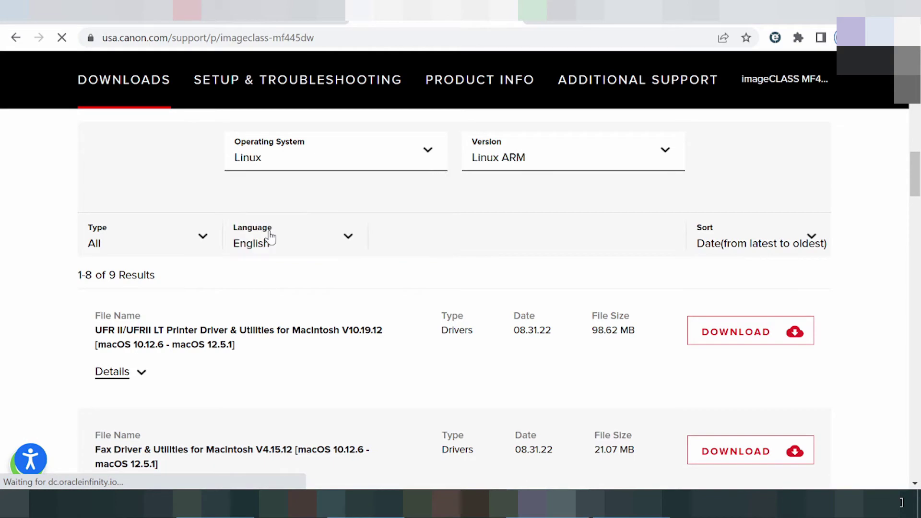
pyautogui.click(512, 165)
pyautogui.click(510, 243)
pyautogui.scroll(-3, 394, 238)
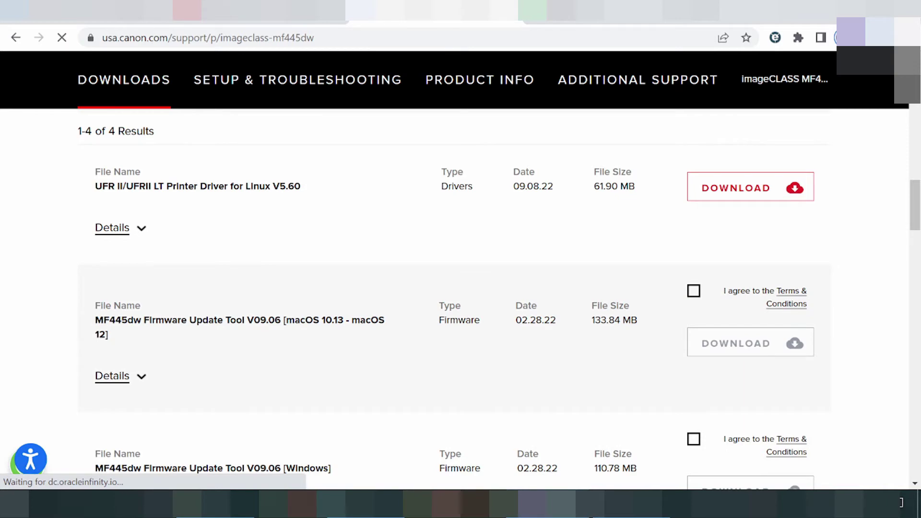
pyautogui.moveTo(165, 186); pyautogui.dragTo(240, 187)
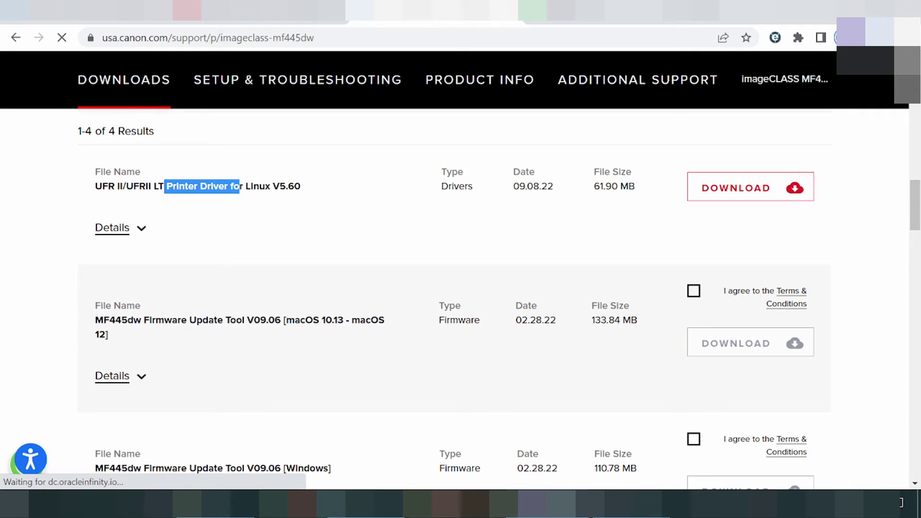
pyautogui.moveTo(513, 186); pyautogui.dragTo(539, 191)
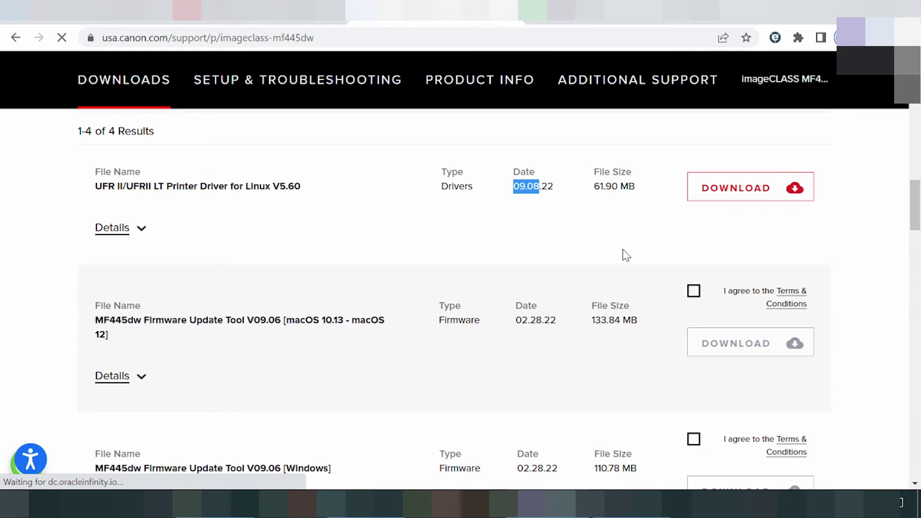
pyautogui.scroll(2, 621, 253)
# Start downloading the UFR II Linux V5.60 driver, closing the stray firmware-tool and serial-number pages.
pyautogui.click(796, 276)
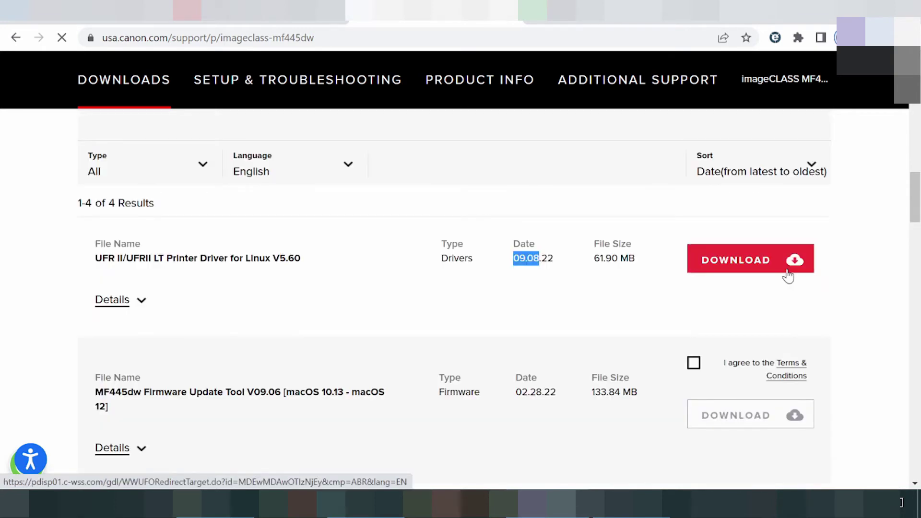
pyautogui.click(694, 364)
pyautogui.click(724, 414)
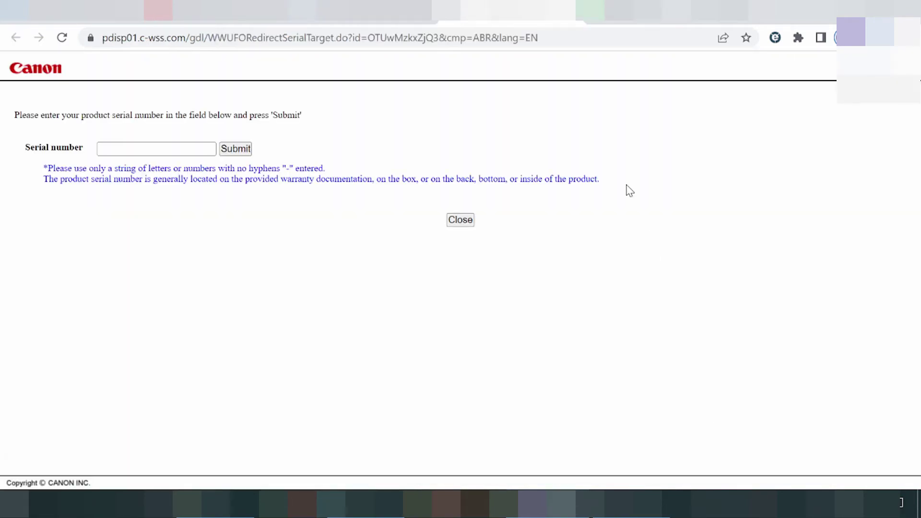
pyautogui.click(572, 12)
pyautogui.click(633, 346)
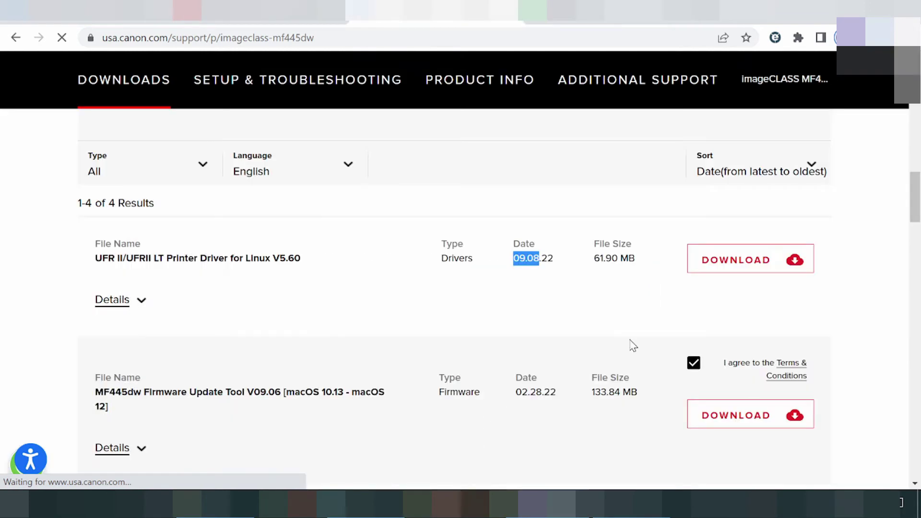
pyautogui.click(745, 270)
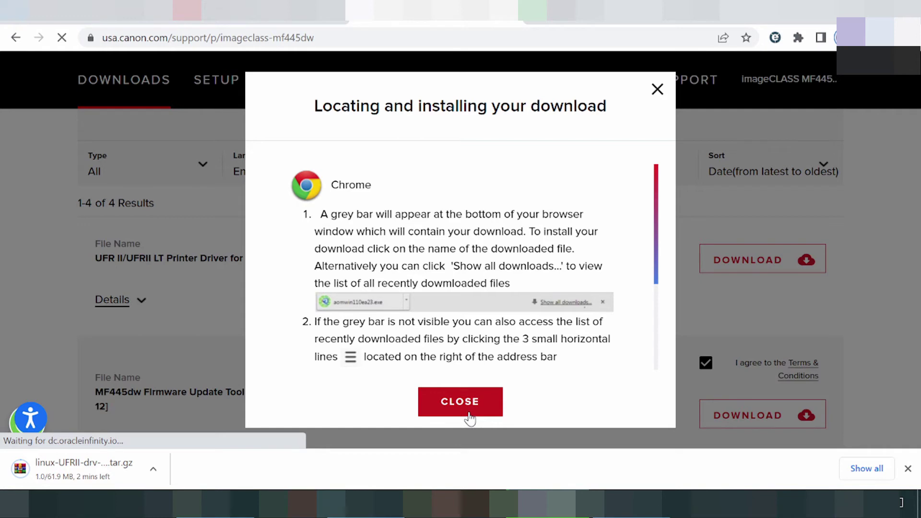
pyautogui.click(460, 404)
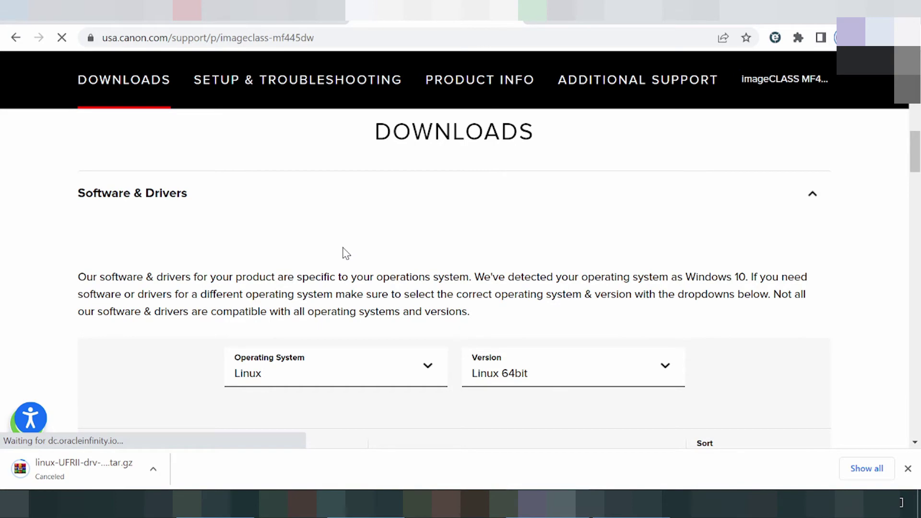
# Change the operating system filter to Windows and scroll through the 10 Windows results.
pyautogui.click(528, 300)
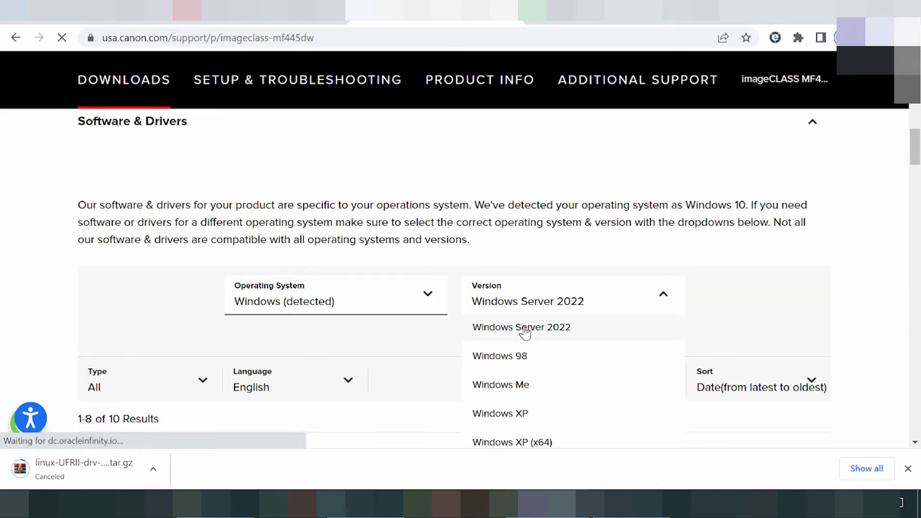
pyautogui.scroll(-5, 526, 332)
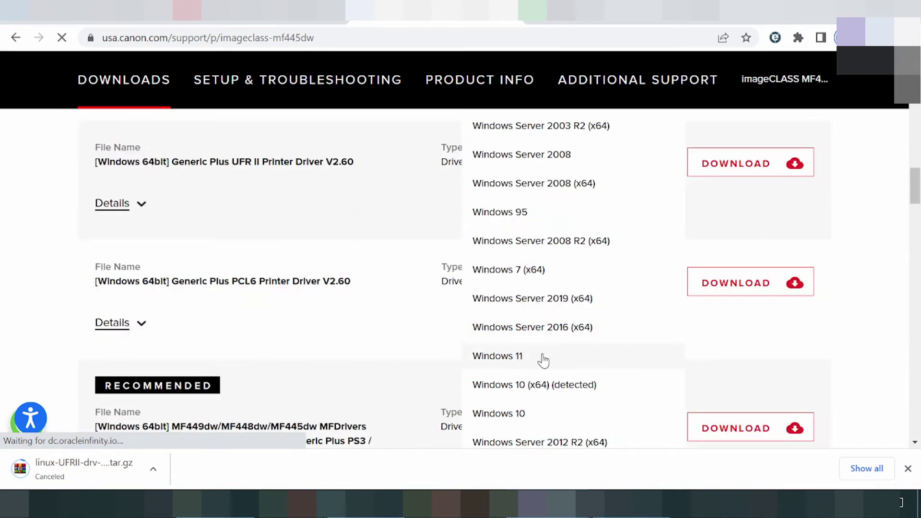
pyautogui.scroll(-4, 544, 360)
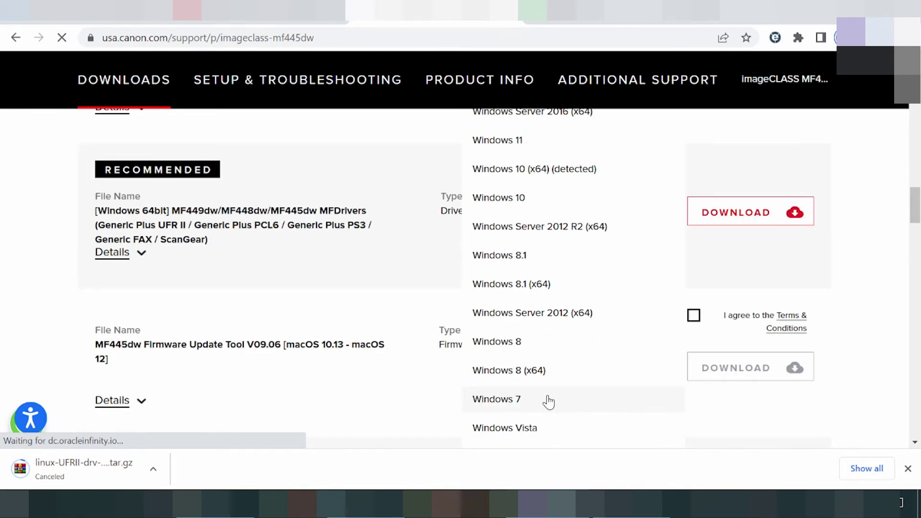
pyautogui.scroll(4, 549, 402)
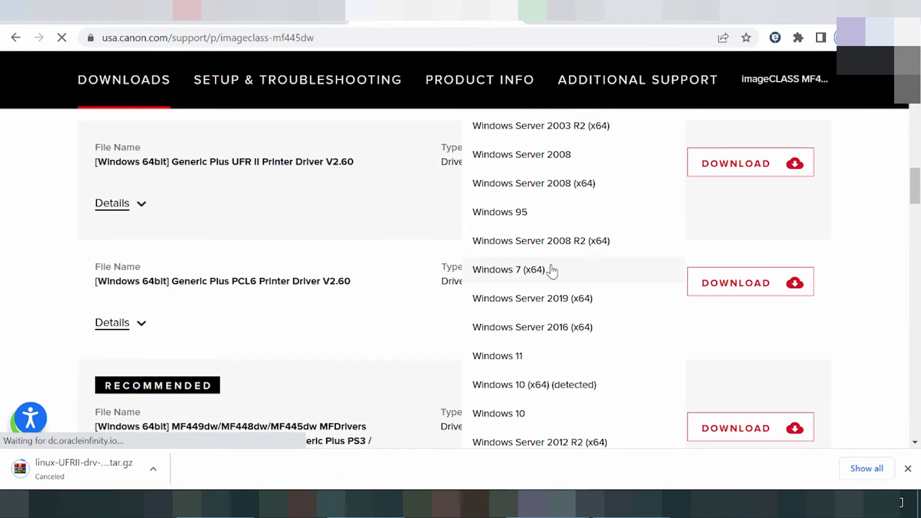
# Filter the drivers to Windows 11 and highlight parts of the listed driver names.
pyautogui.click(496, 358)
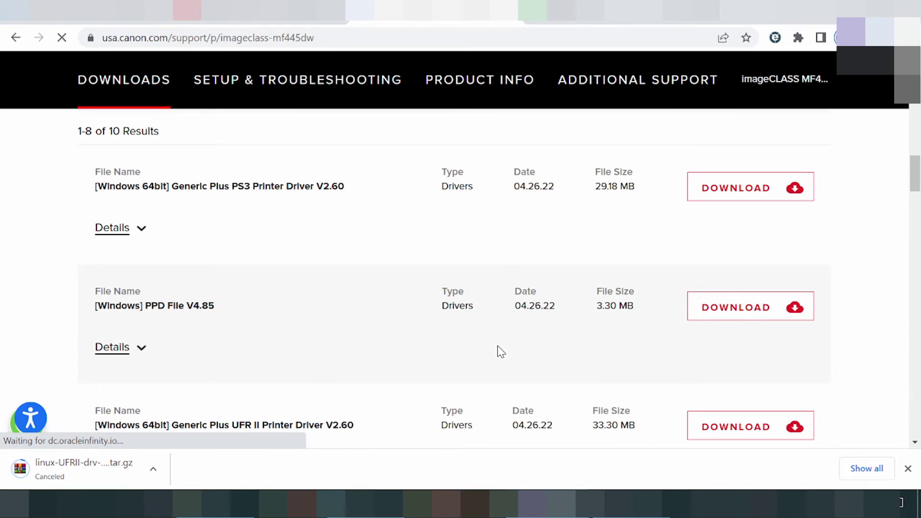
pyautogui.scroll(3, 259, 345)
pyautogui.moveTo(239, 331); pyautogui.dragTo(272, 330)
pyautogui.scroll(-2, 322, 341)
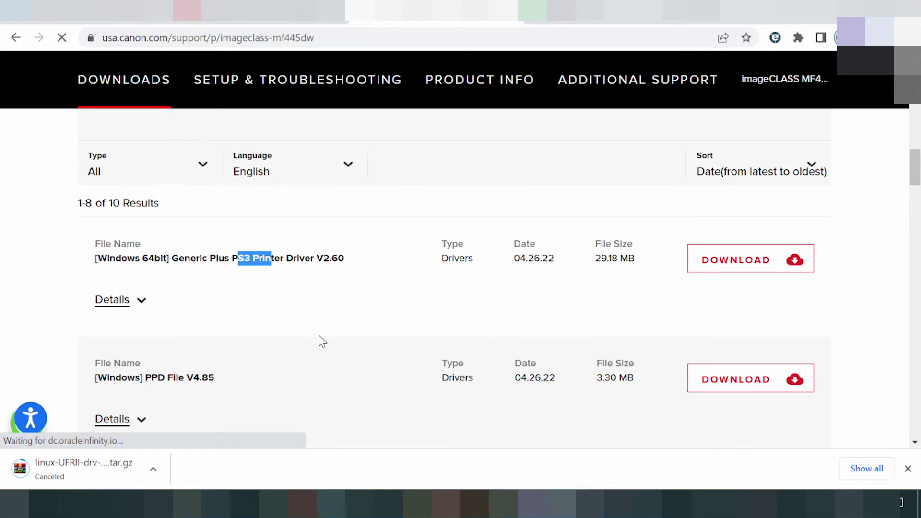
pyautogui.scroll(-2, 322, 340)
pyautogui.moveTo(145, 306); pyautogui.dragTo(165, 305)
pyautogui.scroll(-2, 322, 341)
pyautogui.moveTo(190, 353); pyautogui.dragTo(209, 353)
pyautogui.scroll(-4, 209, 353)
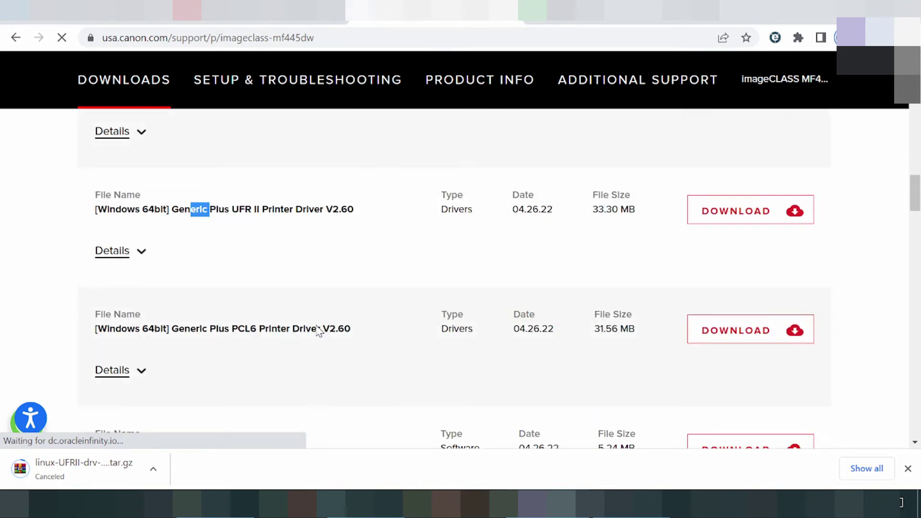
pyautogui.scroll(-5, 318, 333)
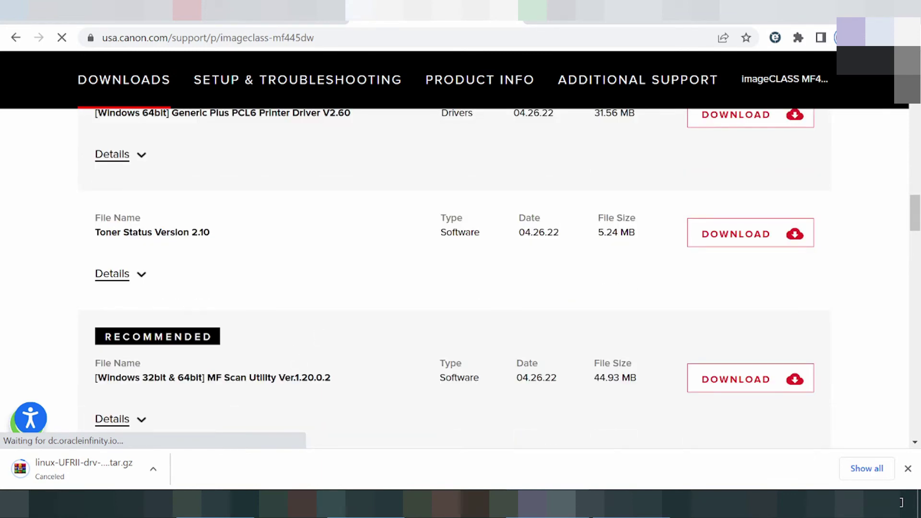
pyautogui.moveTo(230, 378); pyautogui.dragTo(267, 378)
pyautogui.scroll(-3, 321, 369)
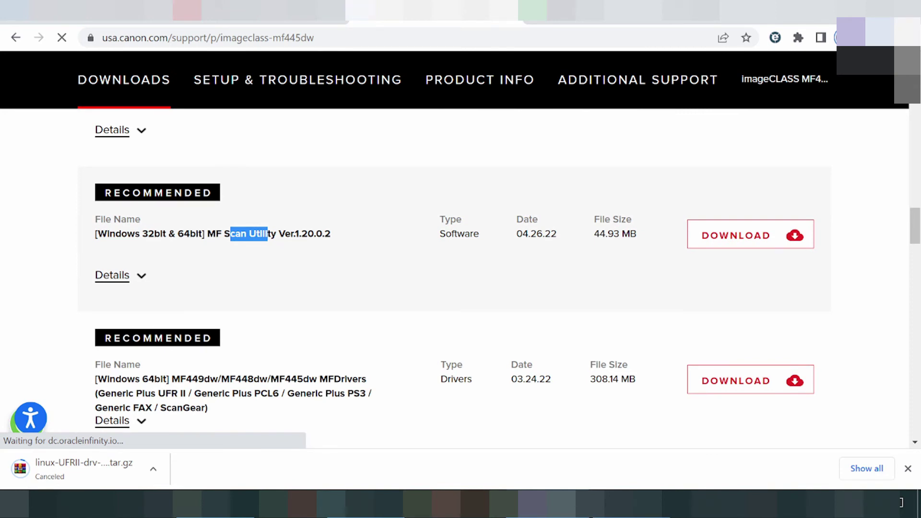
# Highlight Generic FAX in the MFDrivers name while scrolling the rest of the Windows 11 list.
pyautogui.moveTo(125, 408); pyautogui.dragTo(152, 408)
pyautogui.scroll(-2, 223, 384)
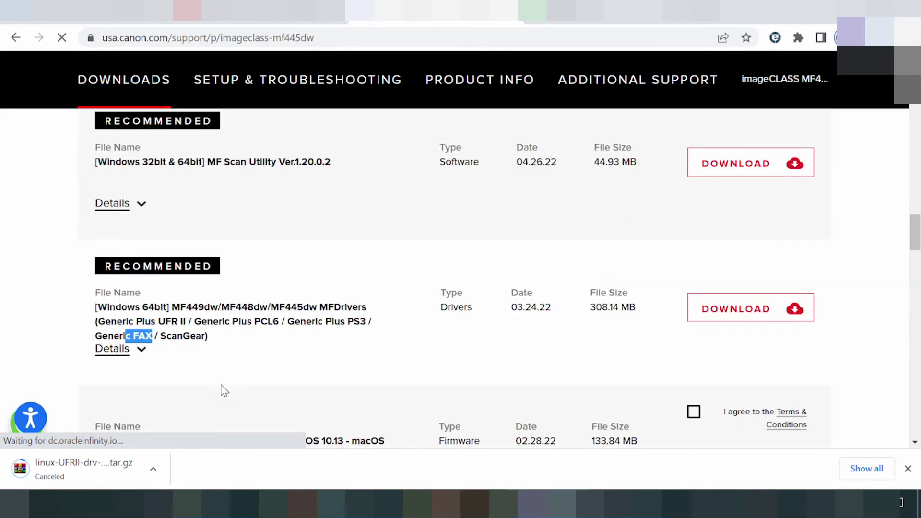
pyautogui.scroll(-3, 223, 378)
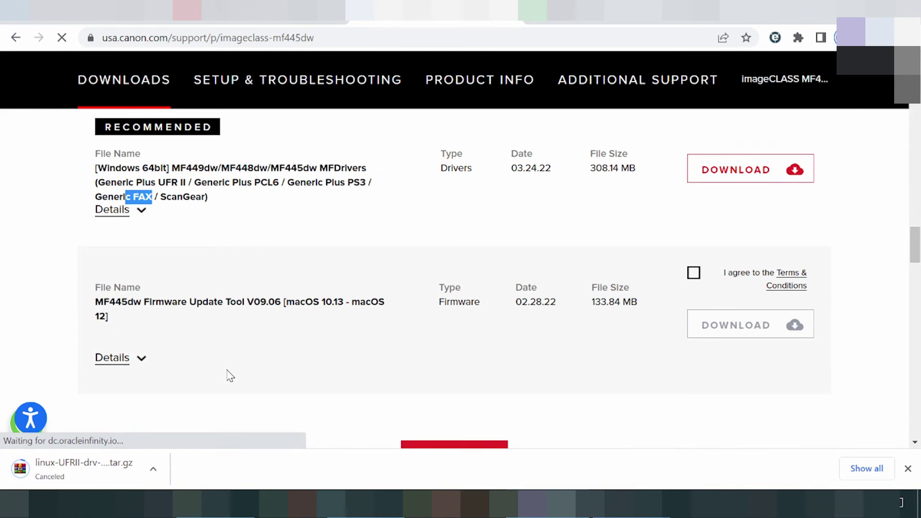
pyautogui.scroll(5, 230, 374)
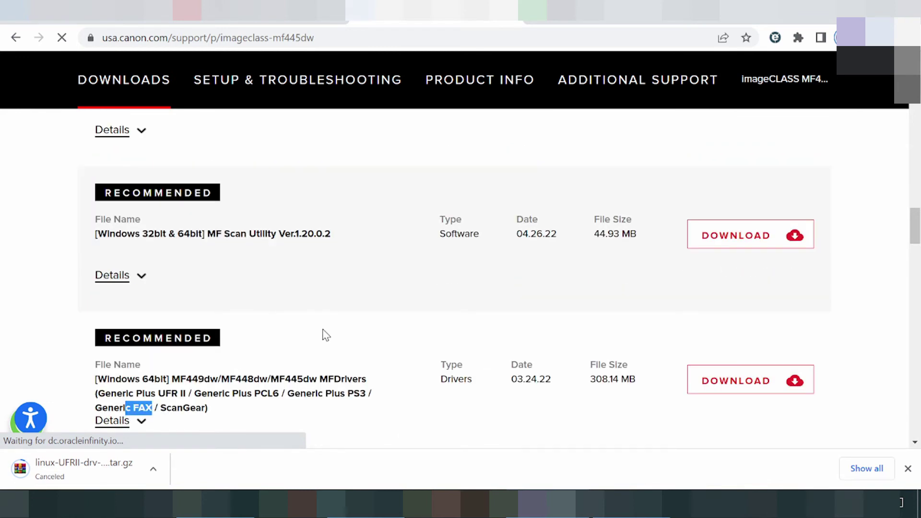
pyautogui.scroll(15, 375, 329)
pyautogui.scroll(-1, 387, 327)
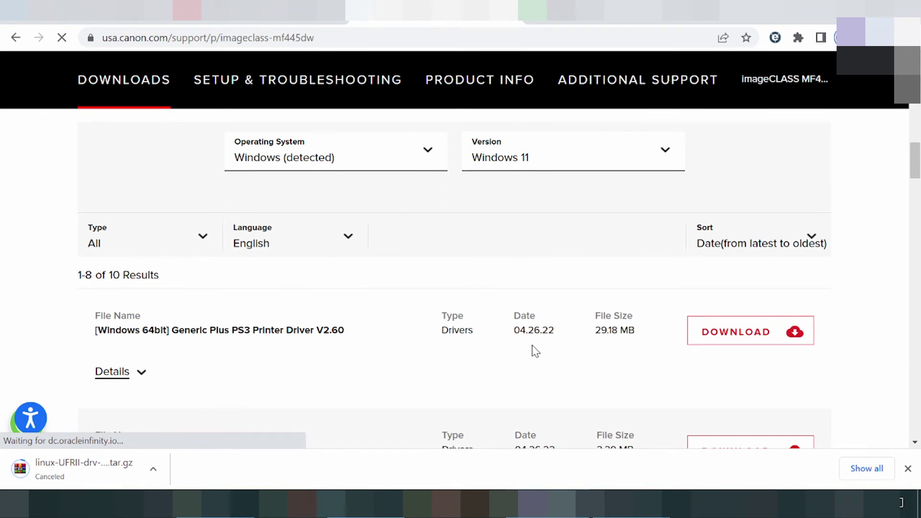
pyautogui.moveTo(265, 331); pyautogui.dragTo(305, 331)
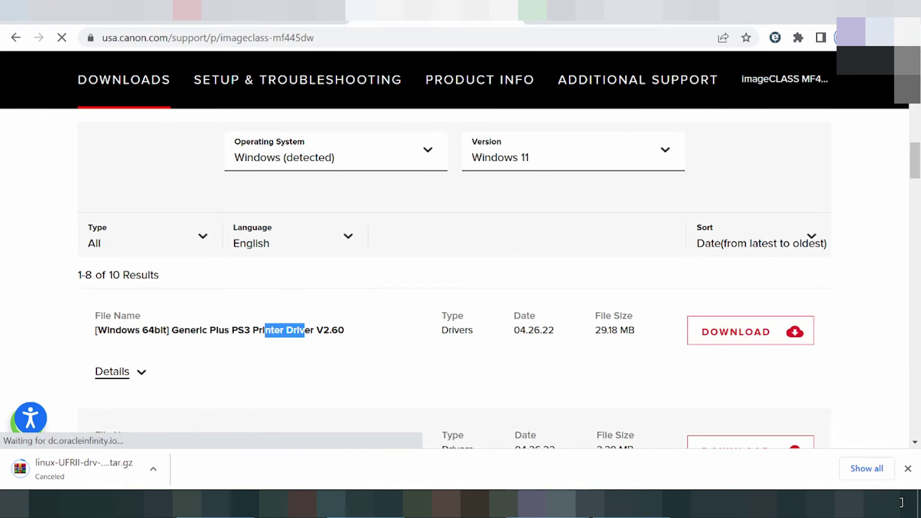
pyautogui.scroll(-4, 237, 337)
pyautogui.scroll(-4, 237, 337)
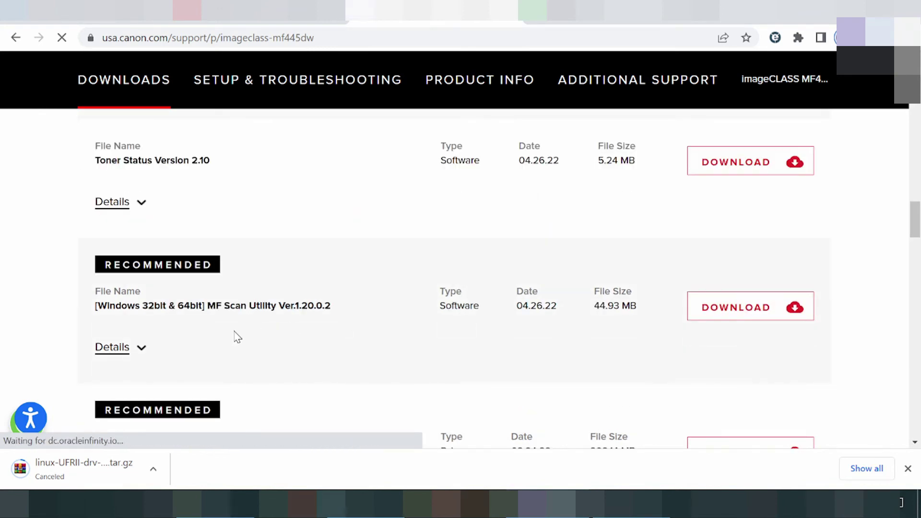
# Expand the MF Scan Utility details and highlight its description.
pyautogui.click(141, 348)
pyautogui.scroll(-1, 215, 338)
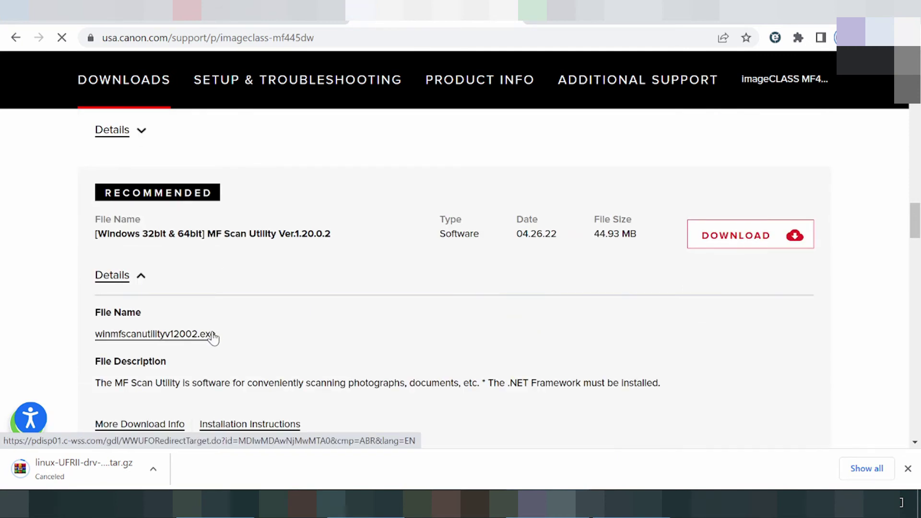
pyautogui.moveTo(123, 383); pyautogui.dragTo(366, 383)
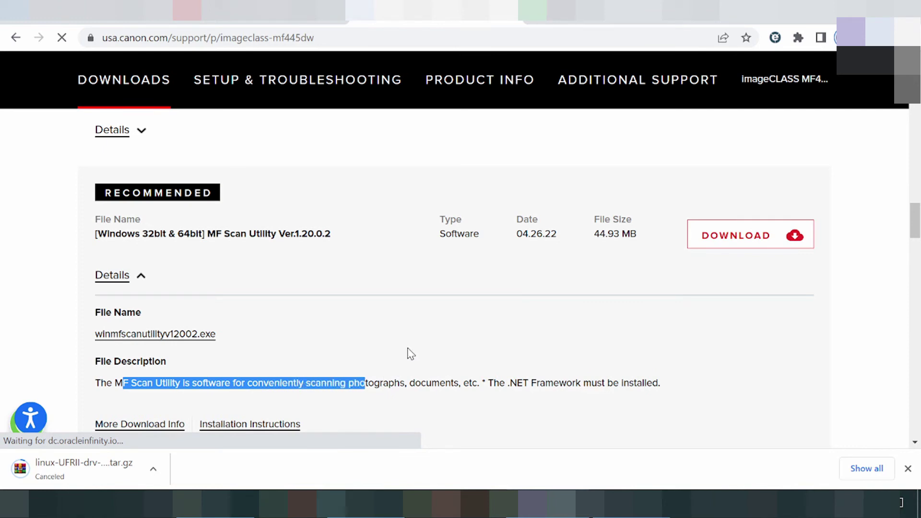
pyautogui.scroll(4, 282, 360)
pyautogui.scroll(6, 271, 370)
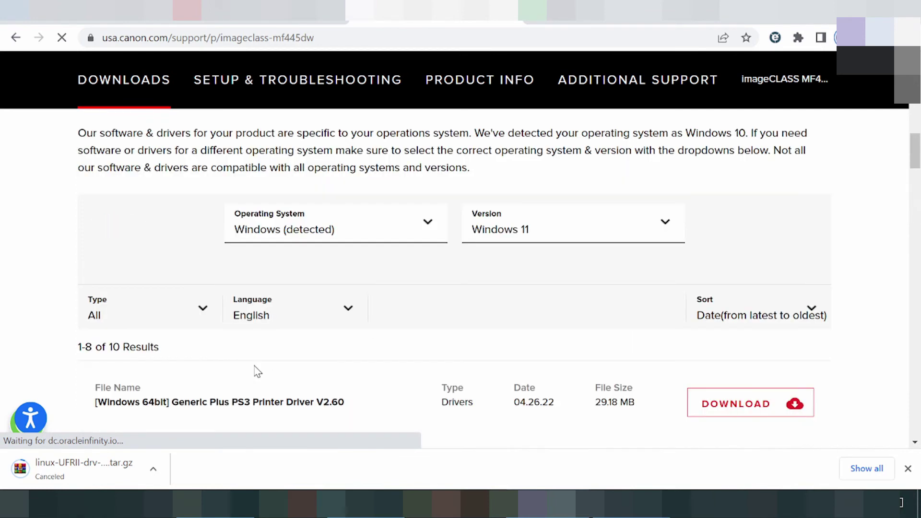
# Highlight the driver release dates and part of the Generic Plus PS3 driver's name.
pyautogui.scroll(-1, 259, 371)
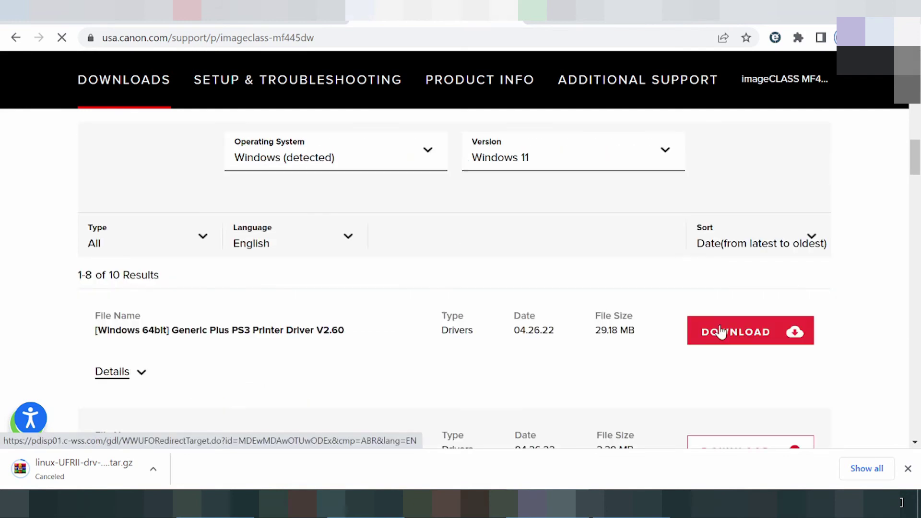
pyautogui.moveTo(510, 331); pyautogui.dragTo(548, 332)
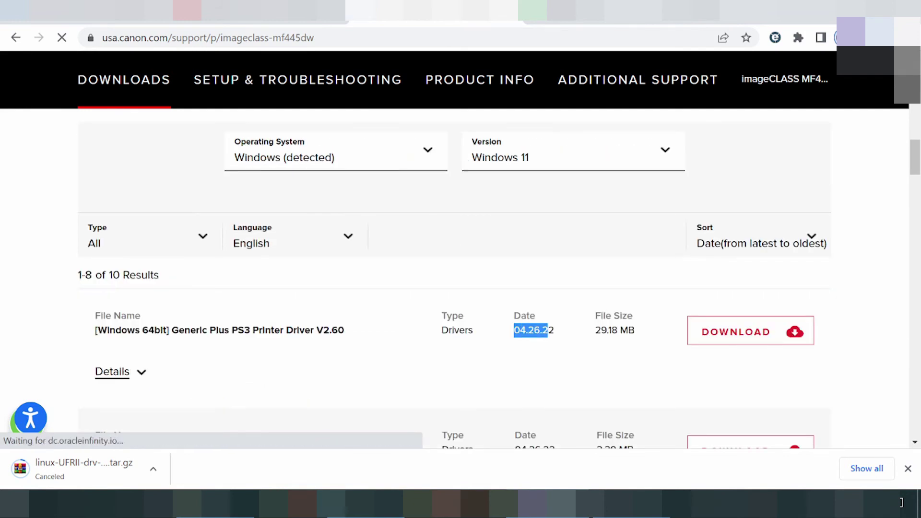
pyautogui.scroll(-5, 575, 343)
pyautogui.scroll(-4, 575, 343)
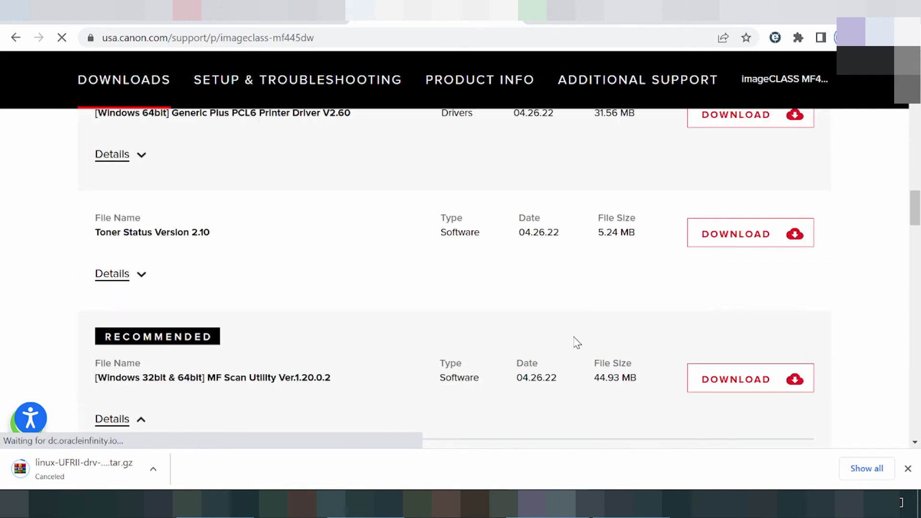
pyautogui.moveTo(522, 377); pyautogui.dragTo(559, 377)
pyautogui.scroll(10, 559, 377)
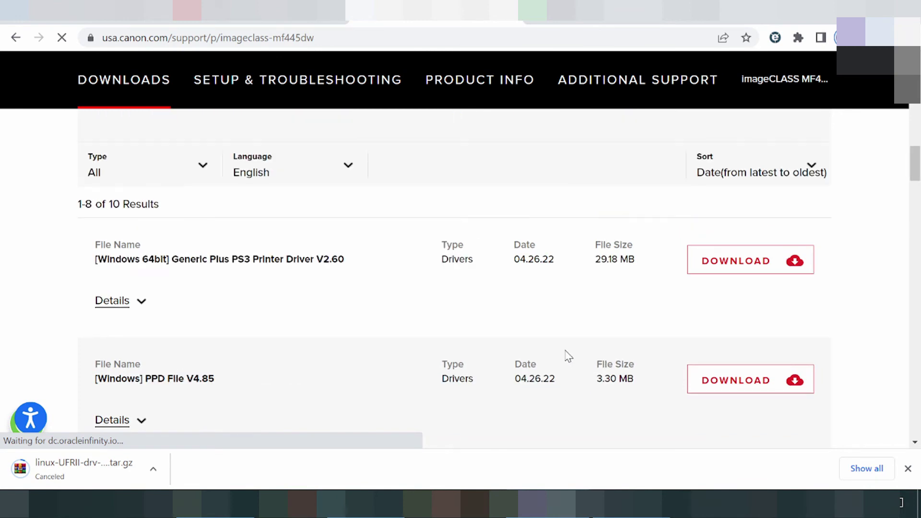
pyautogui.moveTo(253, 330); pyautogui.dragTo(274, 330)
# Start the Windows 64bit Generic Plus PS3 Printer Driver V2.60 download.
pyautogui.click(707, 342)
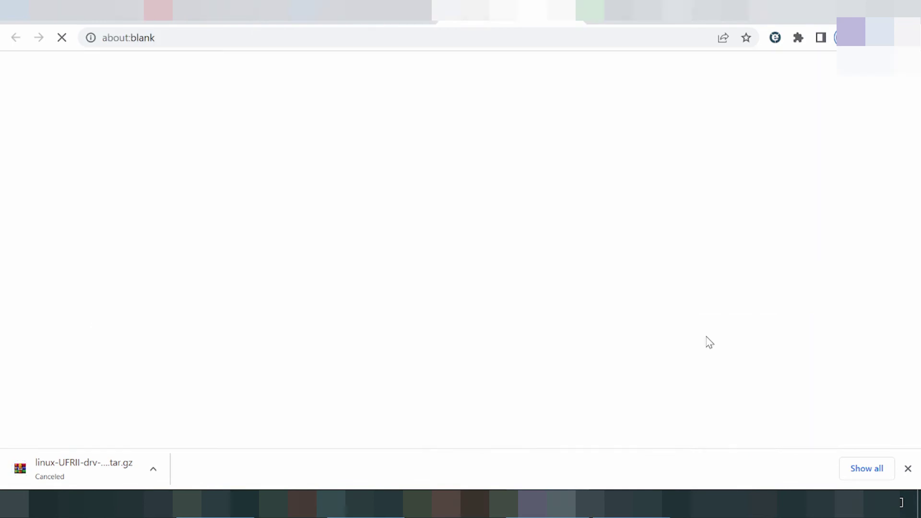